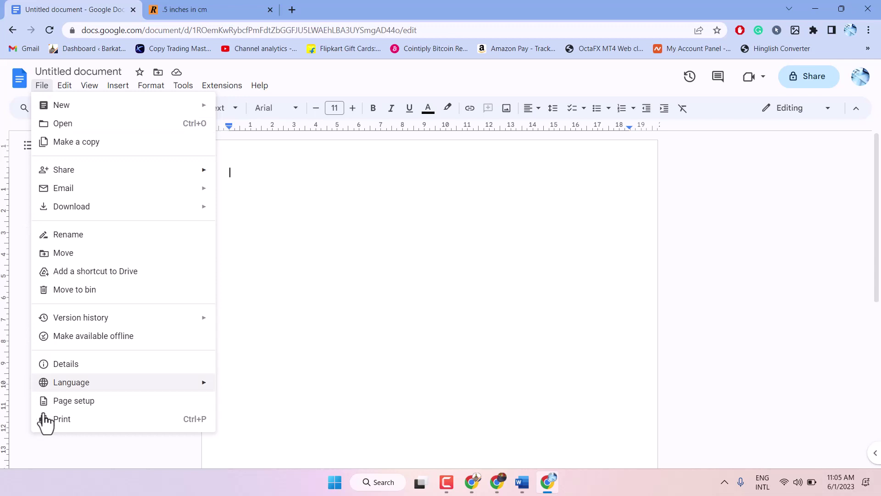
- Open Page setup and note that all four margins read 1.27 in centimetres
{"action": "left_click", "coordinate": [87, 412]}
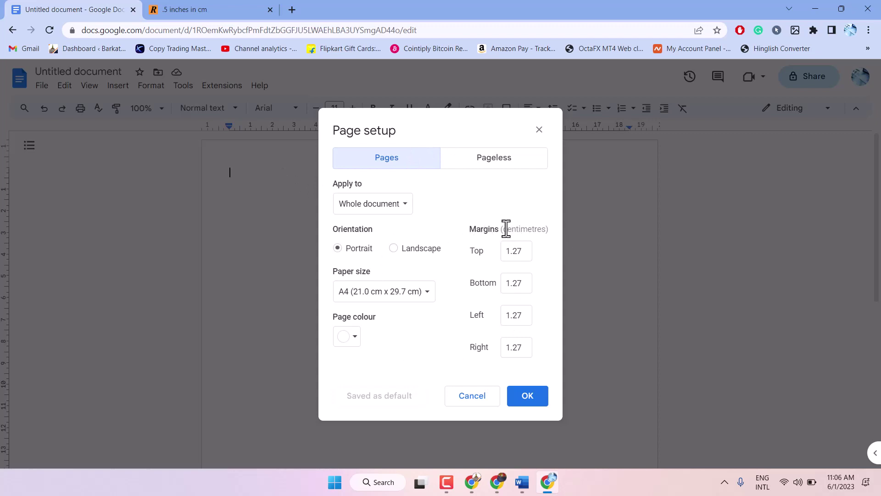
{"action": "left_click_drag", "start_coordinate": [506, 226], "coordinate": [552, 231]}
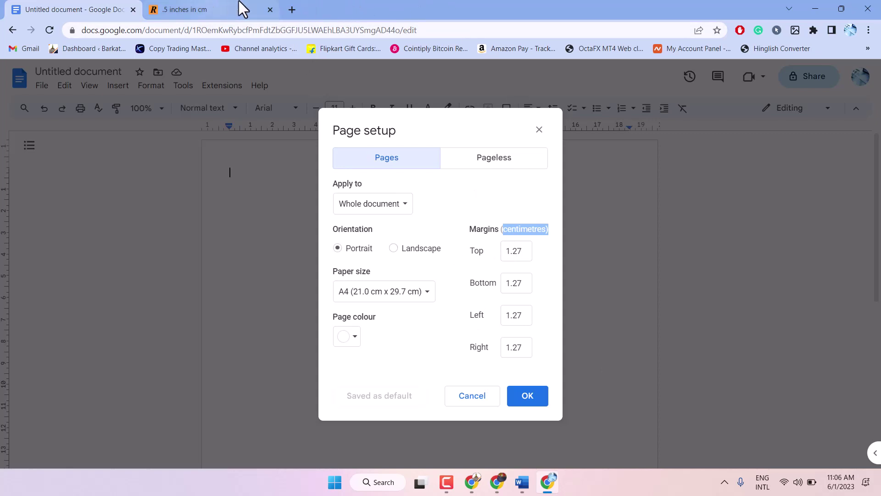
- Open a new empty tab and go to the RapidTables '.5 inches in cm' converter page
{"action": "left_click", "coordinate": [294, 9]}
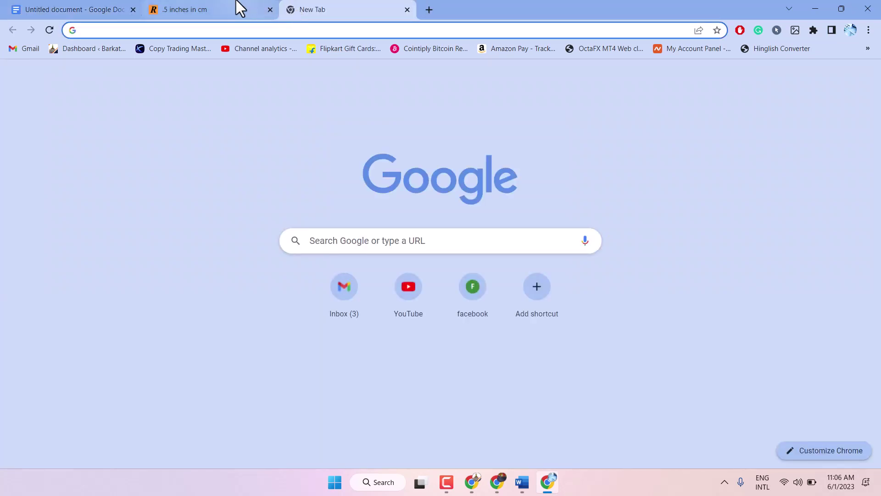
{"action": "left_click", "coordinate": [233, 6]}
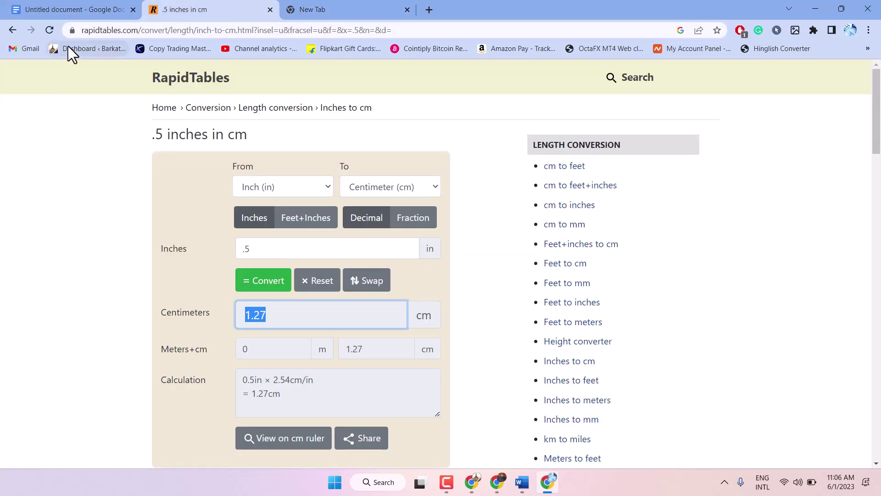
{"action": "left_click_drag", "start_coordinate": [81, 34], "coordinate": [141, 26]}
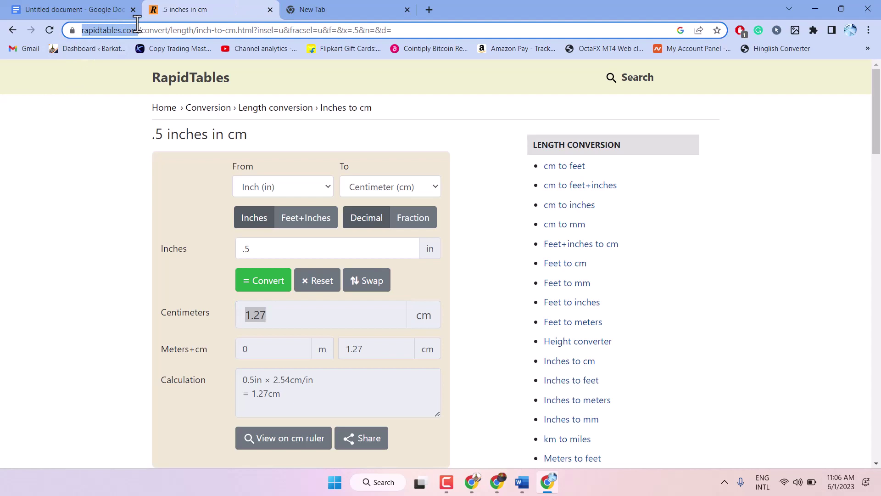
- Keep the converter's units as inches to centimetres, showing 0.5 in equals 1.27 cm
{"action": "left_click", "coordinate": [258, 197]}
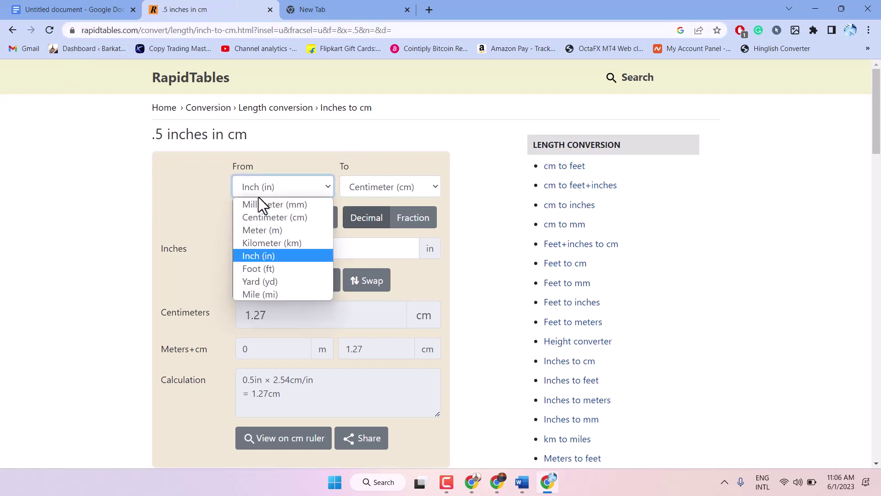
{"action": "left_click", "coordinate": [266, 256]}
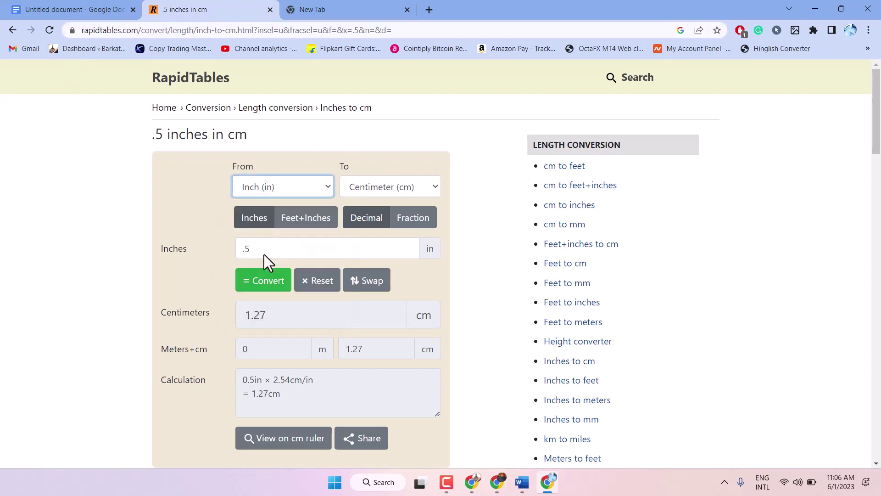
{"action": "left_click", "coordinate": [374, 186]}
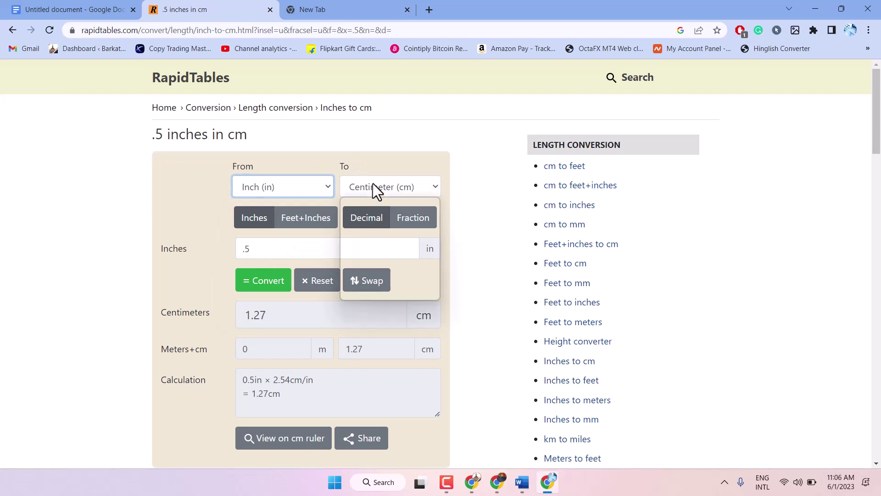
{"action": "left_click", "coordinate": [381, 220]}
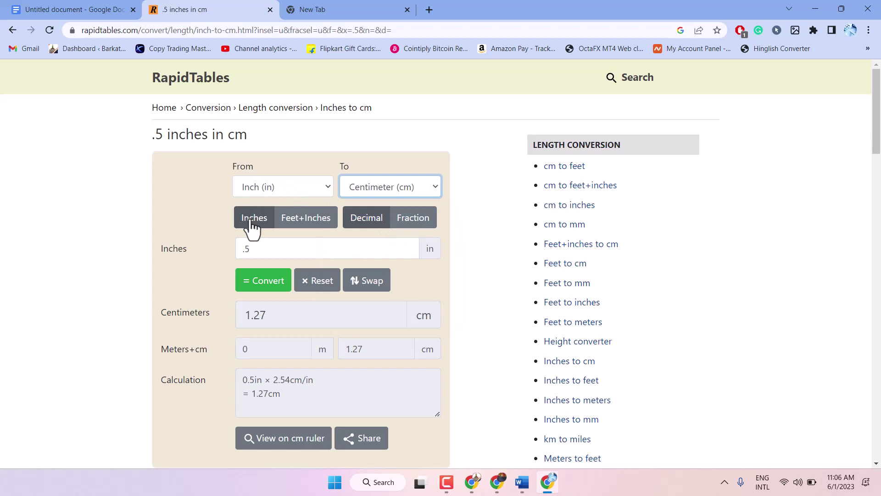
- Convert 1 inch to centimetres and copy the 2.54 cm result
{"action": "left_click", "coordinate": [265, 247]}
{"action": "type", "text": "1"}
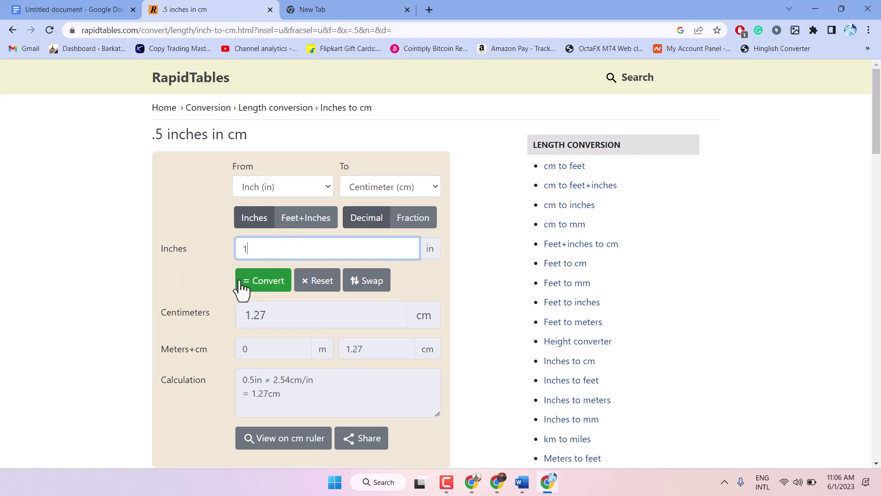
{"action": "left_click", "coordinate": [255, 288]}
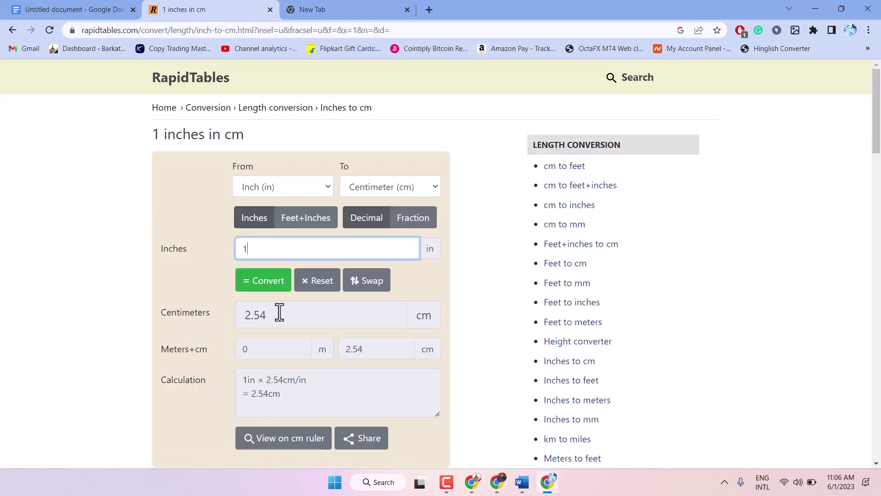
{"action": "left_click_drag", "start_coordinate": [276, 315], "coordinate": [246, 316]}
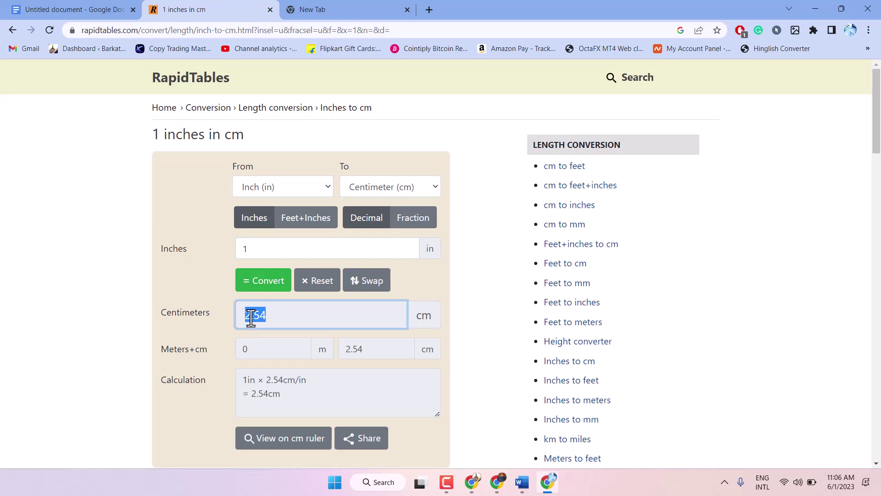
{"action": "right_click", "coordinate": [252, 312]}
{"action": "left_click", "coordinate": [267, 319]}
{"action": "left_click_drag", "start_coordinate": [241, 394], "coordinate": [283, 399]}
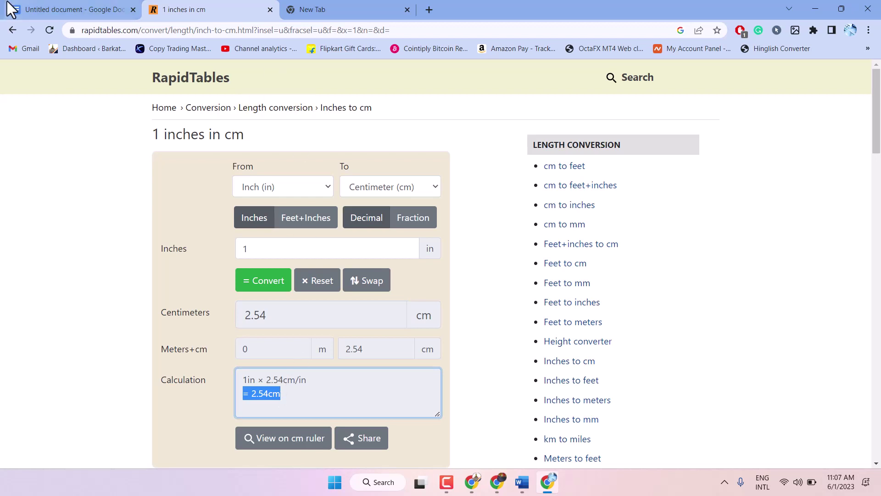
- In the Docs tab, change the top, bottom, left and right margins from 1.27 to 2.54 cm
{"action": "left_click", "coordinate": [61, 9]}
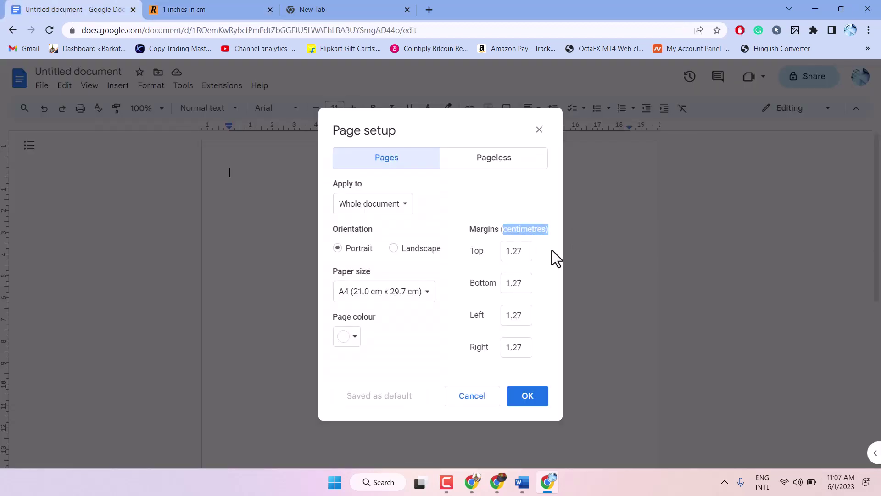
{"action": "left_click_drag", "start_coordinate": [530, 251], "coordinate": [466, 268]}
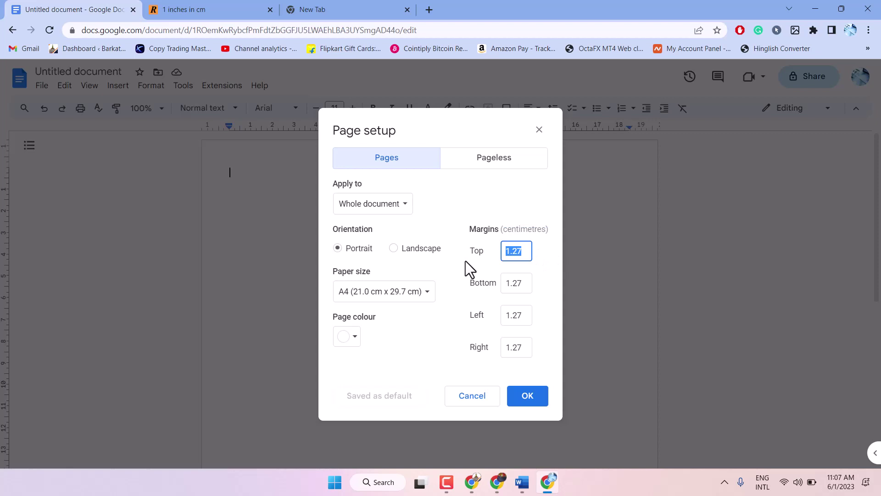
{"action": "key", "text": "BackSpace"}
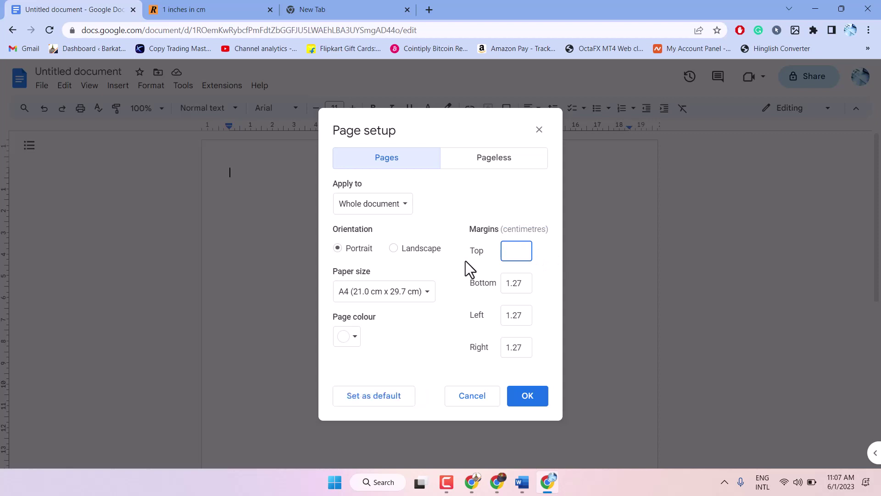
{"action": "type", "text": "2.54"}
{"action": "left_click_drag", "start_coordinate": [522, 284], "coordinate": [476, 293]}
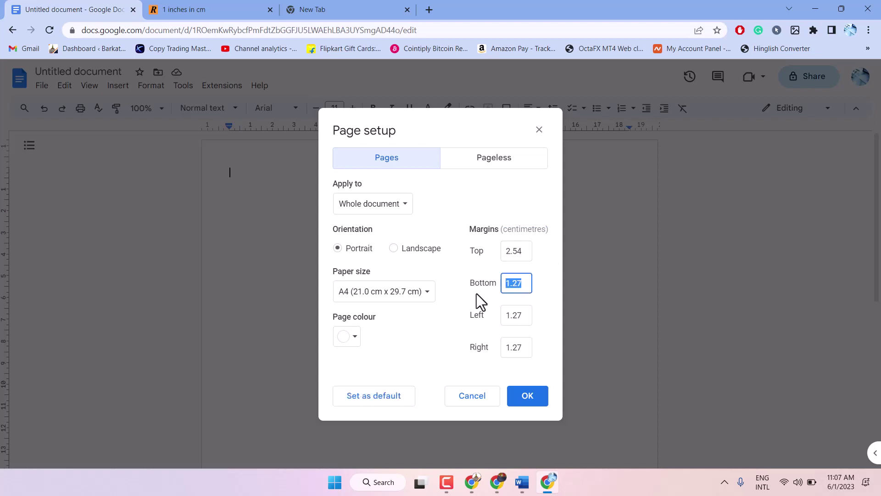
{"action": "type", "text": "2.54"}
{"action": "left_click_drag", "start_coordinate": [528, 315], "coordinate": [499, 319]}
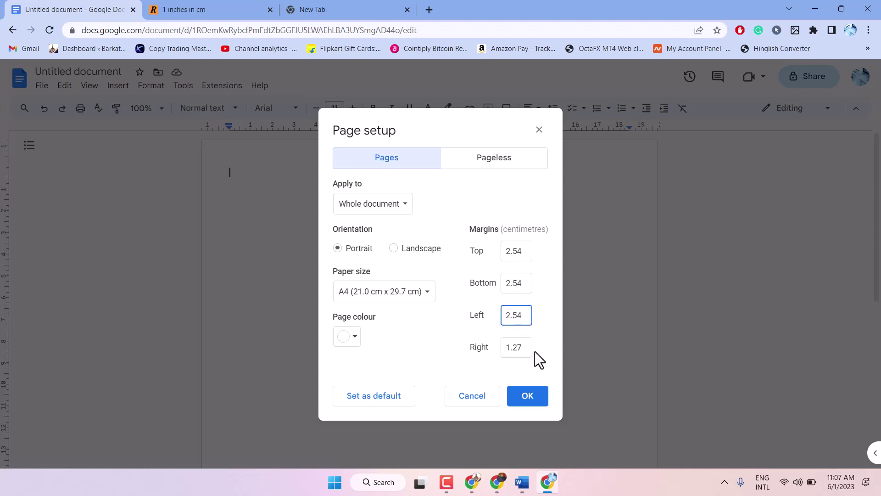
{"action": "left_click_drag", "start_coordinate": [528, 350], "coordinate": [488, 350]}
{"action": "type", "text": "2.54"}
{"action": "left_click", "coordinate": [545, 398]}
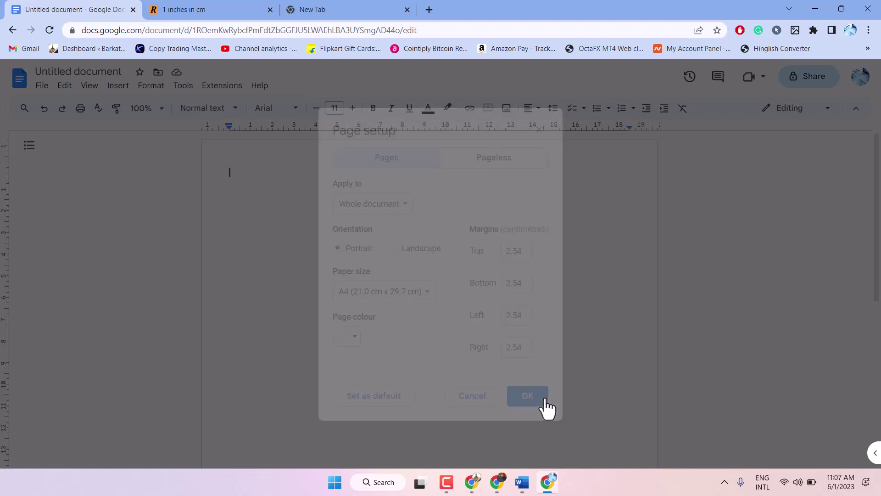